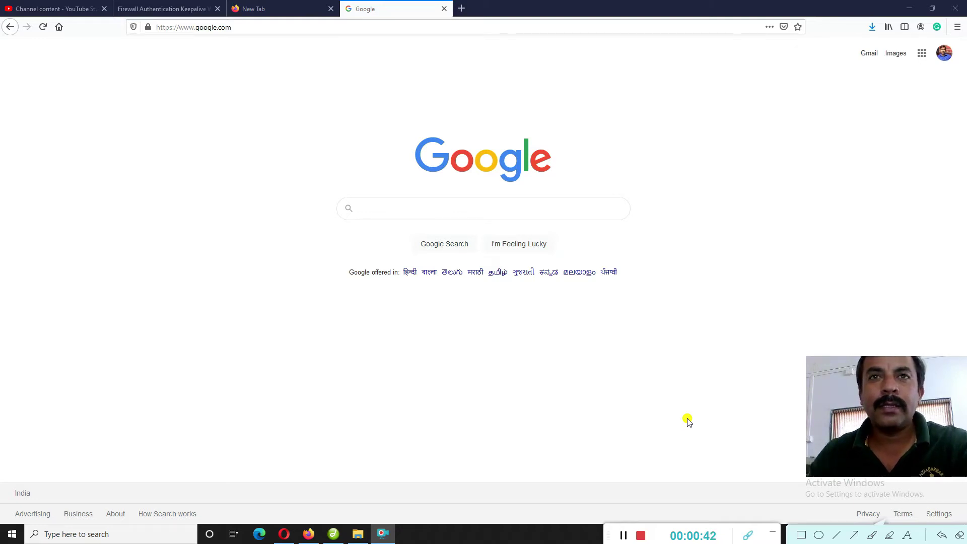
# Step: Search Google for 'anaconda download' by typing 'anacond' and picking the suggestion
pyautogui.click(441, 210)
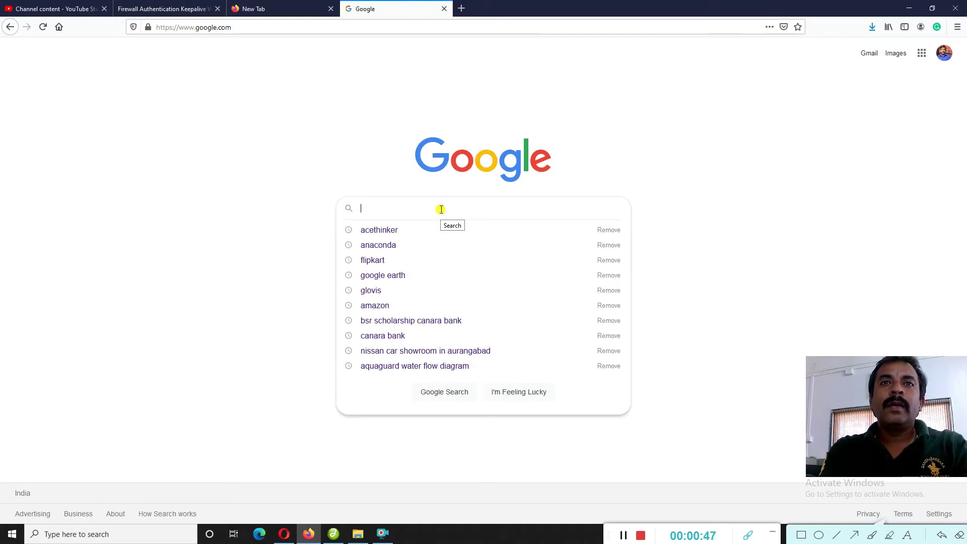
pyautogui.write('anaconda')
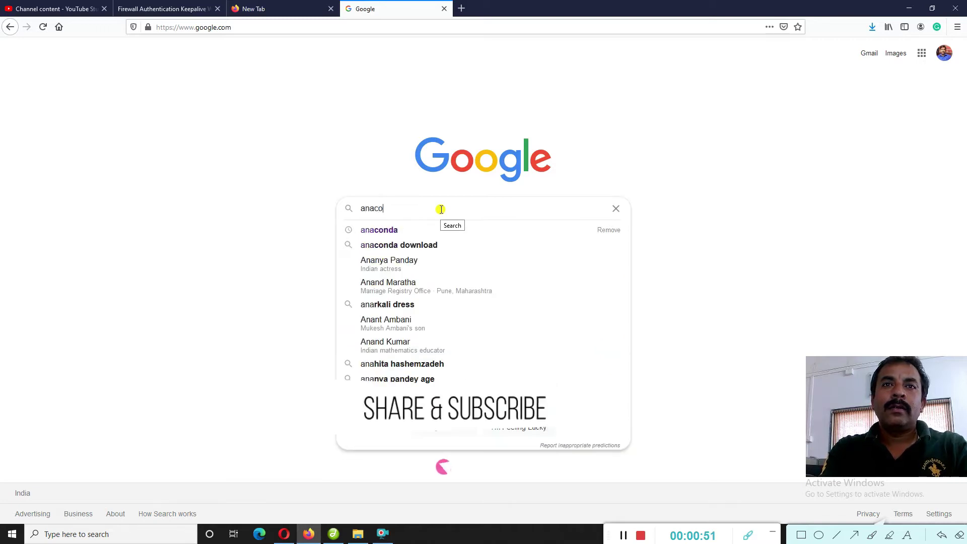
pyautogui.click(406, 245)
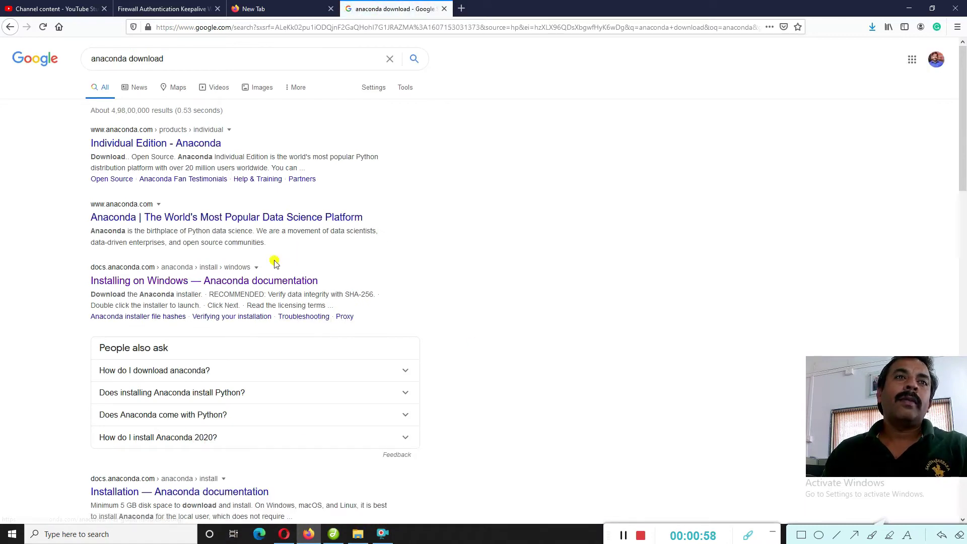
# Step: Open the 'Anaconda | The World's Most Popular Data Science Platform' search result
pyautogui.click(143, 221)
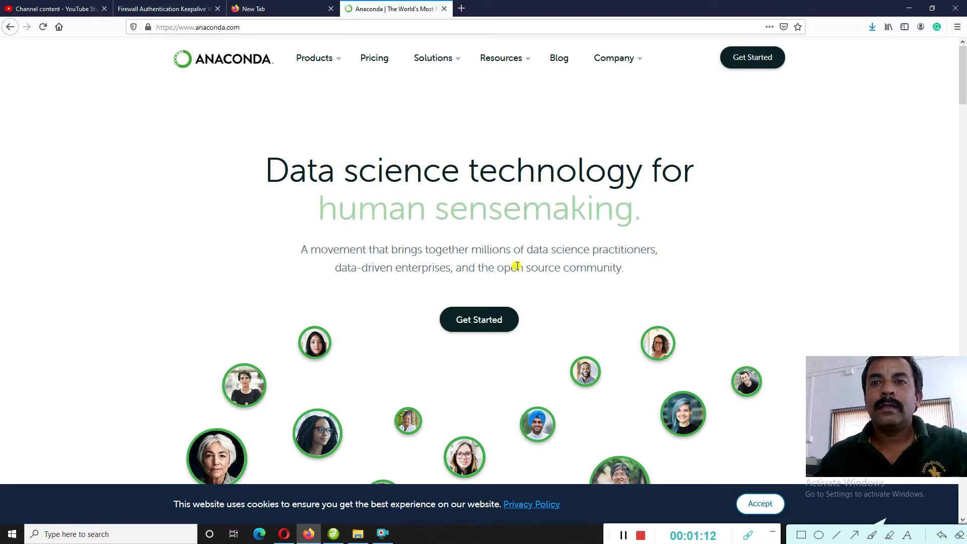
# Step: Choose Get Started, then 'Install Anaconda Individual Edition' to reach the Individual Edition page
pyautogui.click(661, 522)
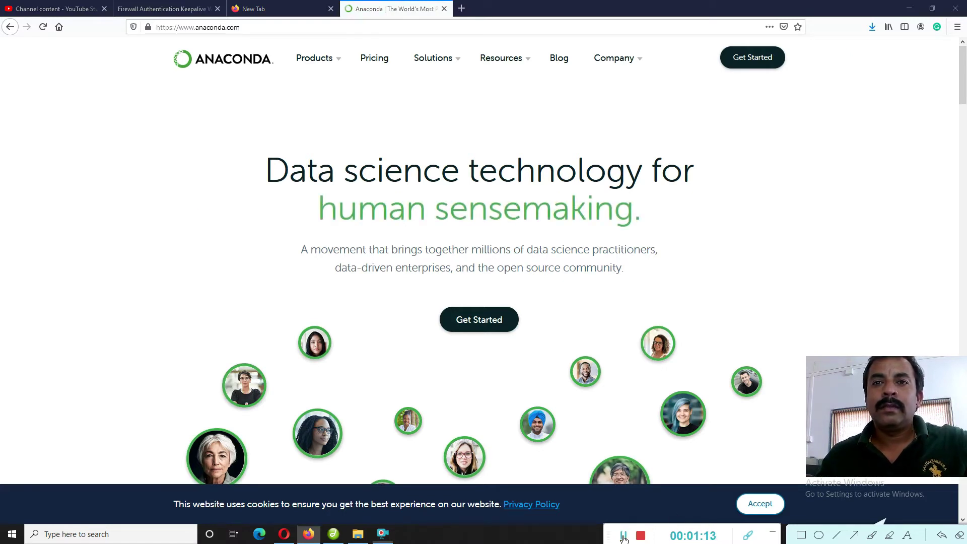
pyautogui.click(474, 321)
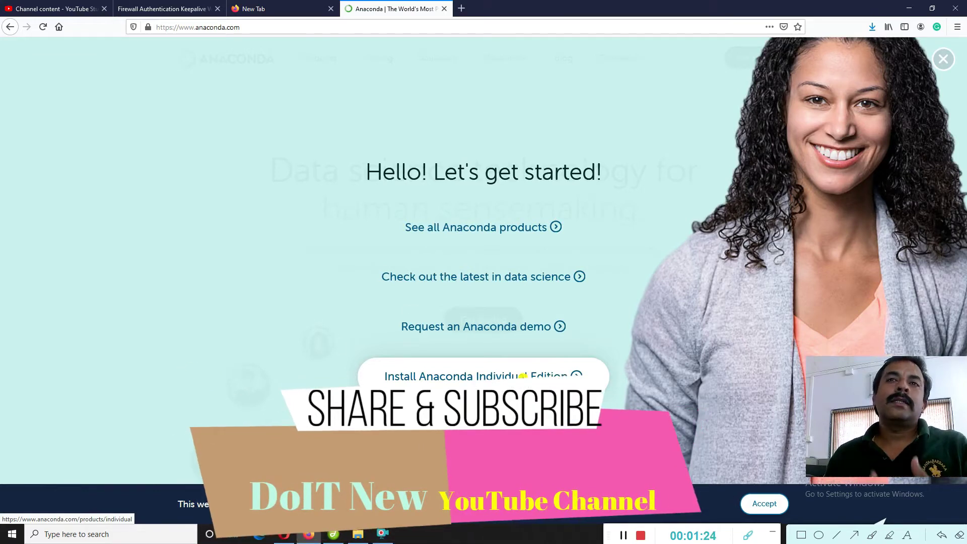
pyautogui.click(523, 382)
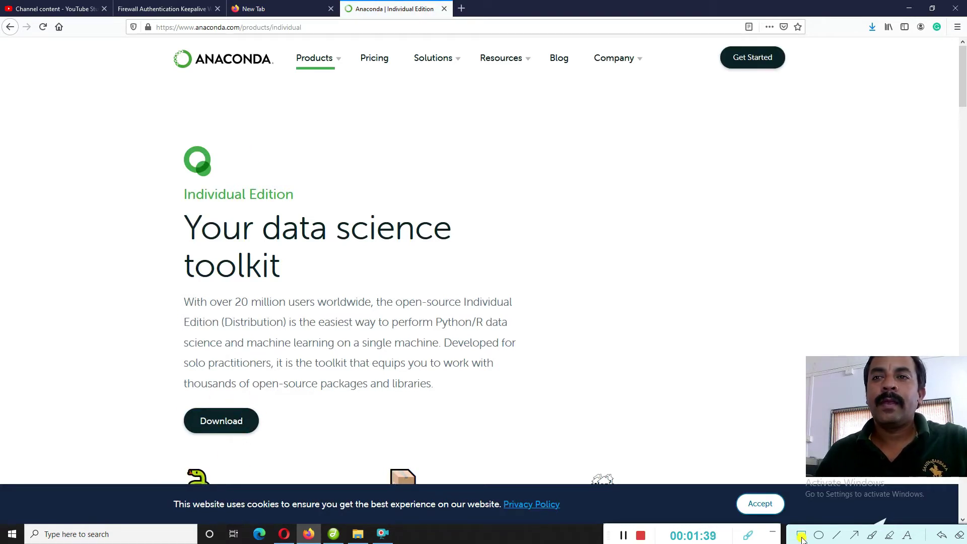
# Step: Box the Download button in red, then jump to the Anaconda Installers section
pyautogui.moveTo(141, 397); pyautogui.dragTo(309, 446)
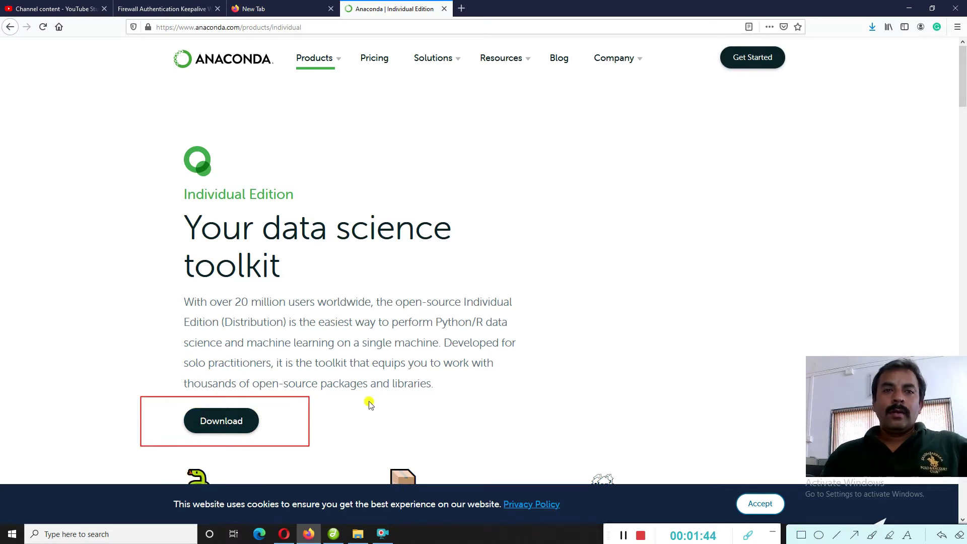
pyautogui.click(223, 424)
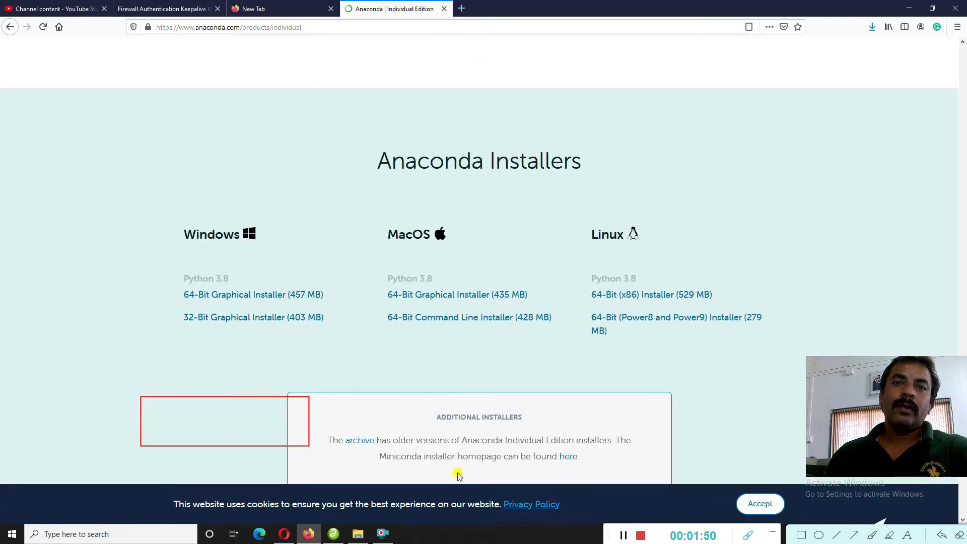
pyautogui.click(942, 539)
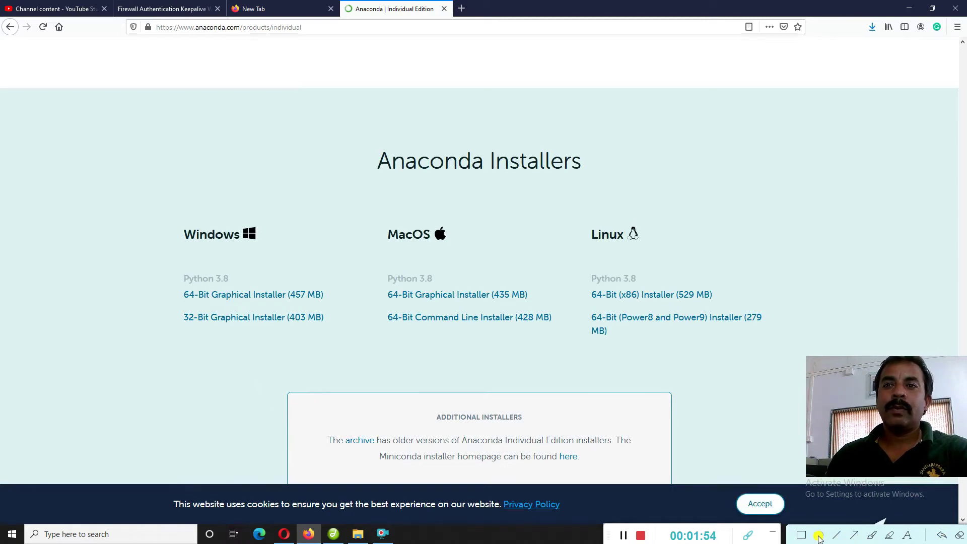
# Step: Box the MacOS, Windows and Linux installer columns in red
pyautogui.click(801, 534)
pyautogui.moveTo(373, 211)
pyautogui.mouseDown()
pyautogui.moveTo(567, 358)
pyautogui.moveTo(563, 351)
pyautogui.mouseUp()
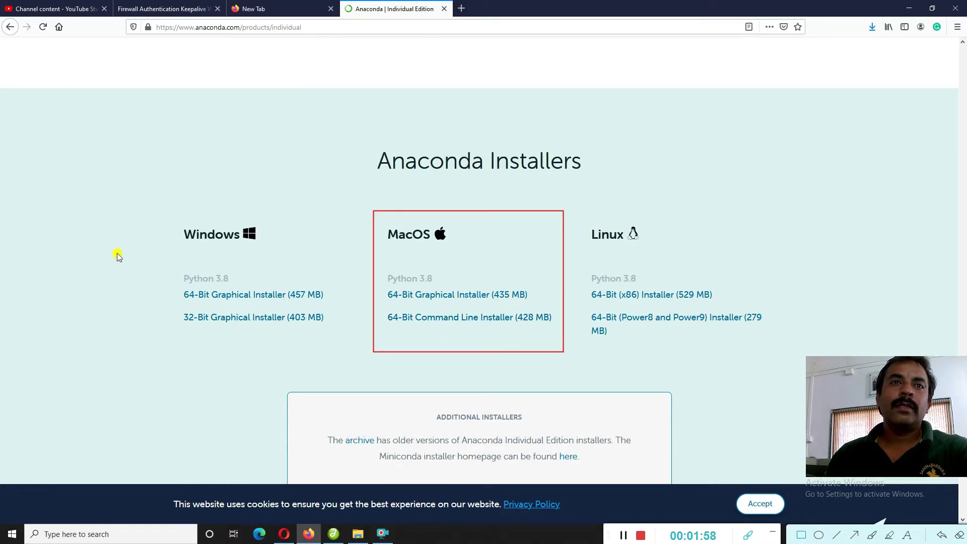
pyautogui.moveTo(149, 207); pyautogui.dragTo(341, 334)
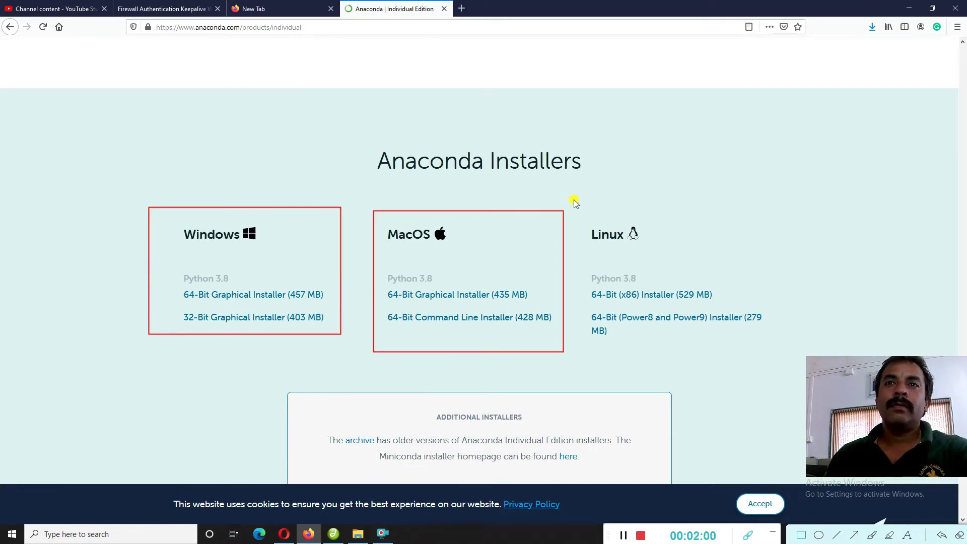
pyautogui.moveTo(574, 205)
pyautogui.mouseDown()
pyautogui.moveTo(583, 254)
pyautogui.moveTo(813, 374)
pyautogui.mouseUp()
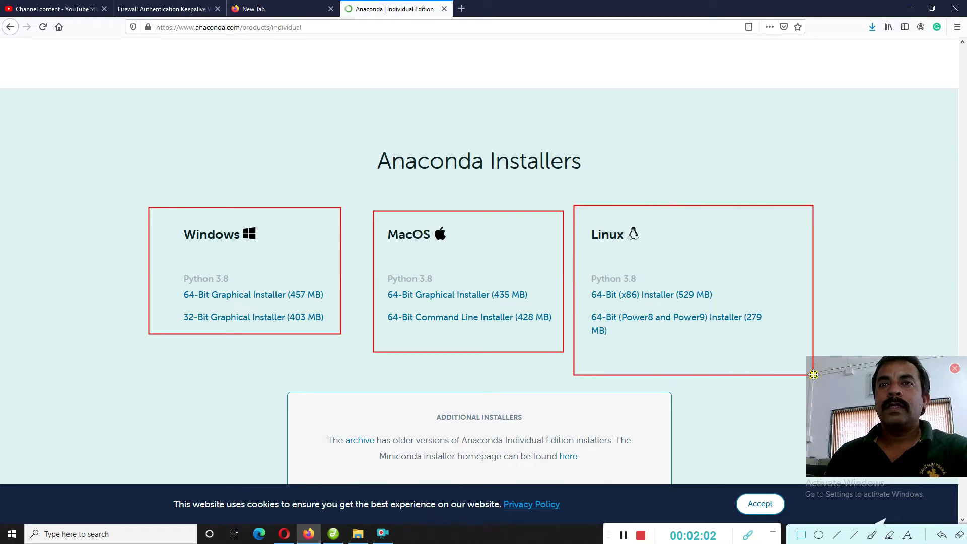
pyautogui.click(624, 536)
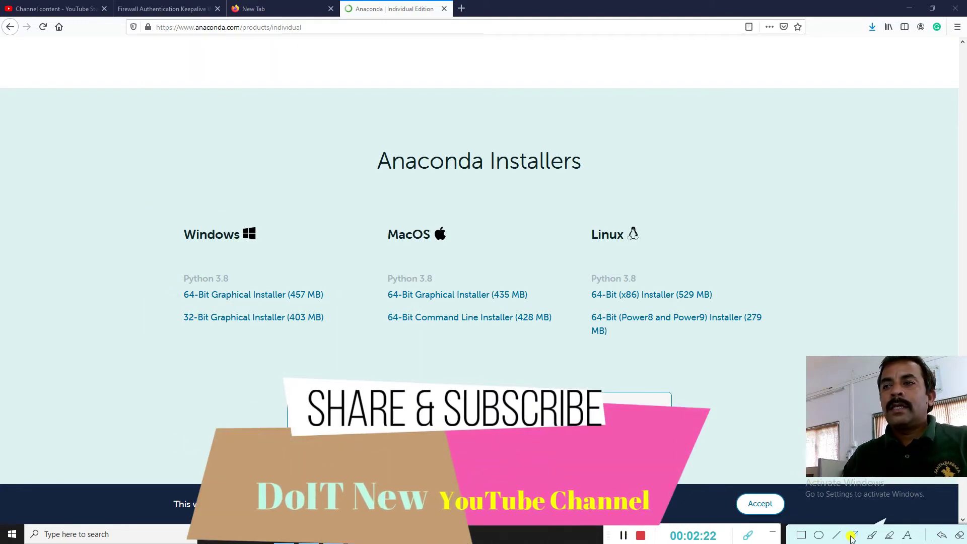
pyautogui.click(190, 295)
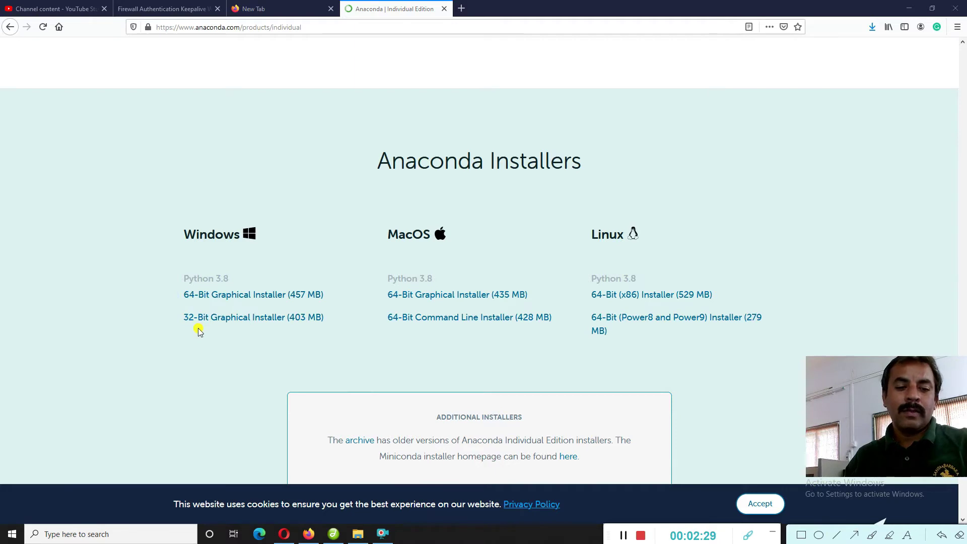
pyautogui.press('super+d')
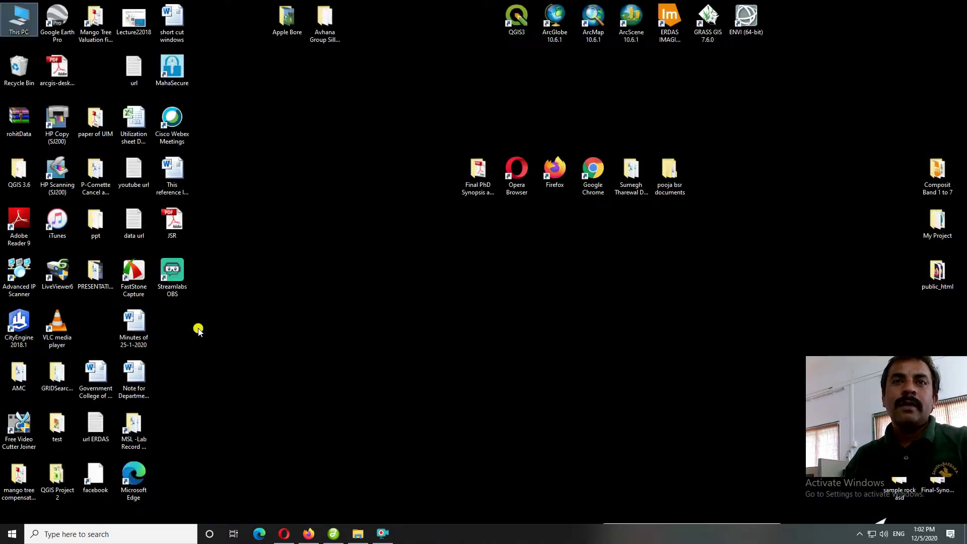
pyautogui.rightClick(21, 20)
pyautogui.click(71, 132)
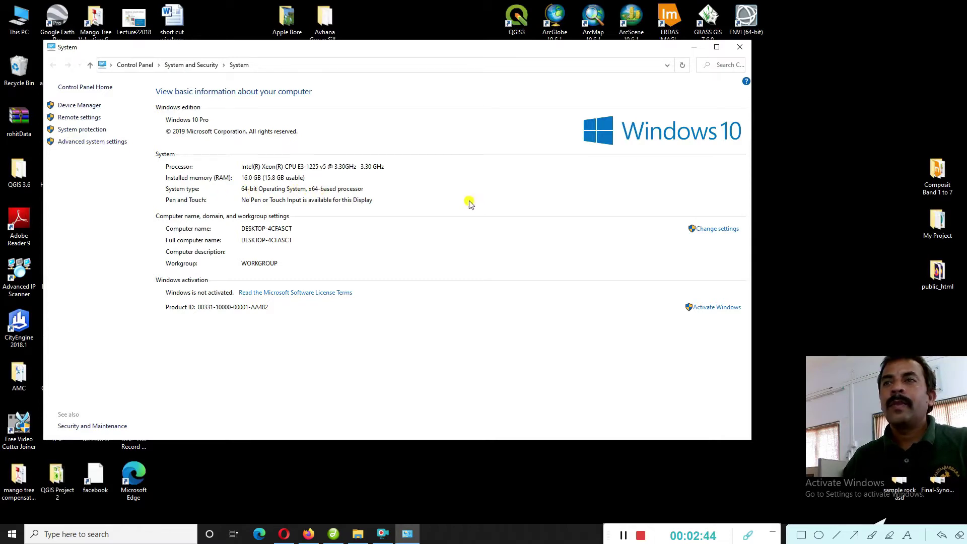
pyautogui.click(740, 46)
pyautogui.click(308, 533)
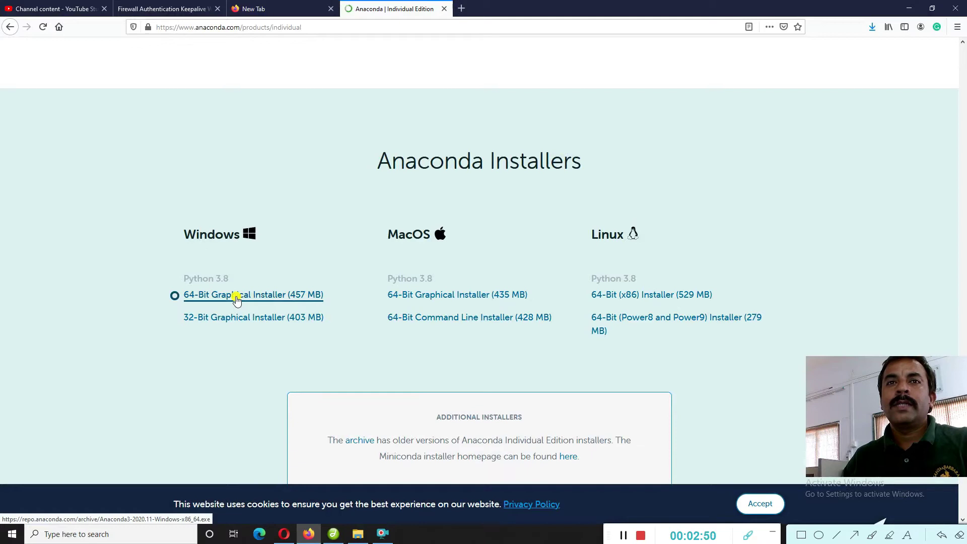
# Step: Download the 64-Bit Graphical Installer (457 MB) and launch it from Firefox Downloads
pyautogui.click(237, 296)
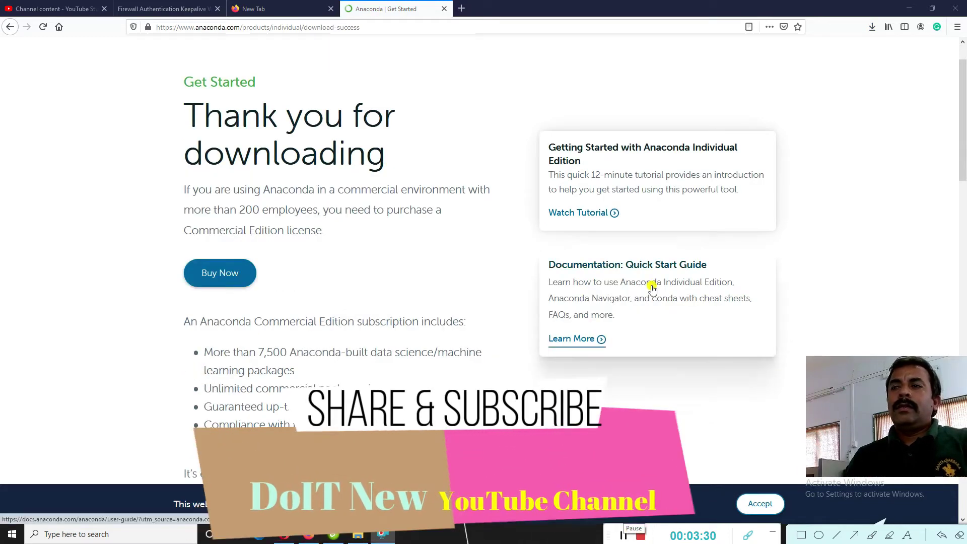
pyautogui.click(873, 28)
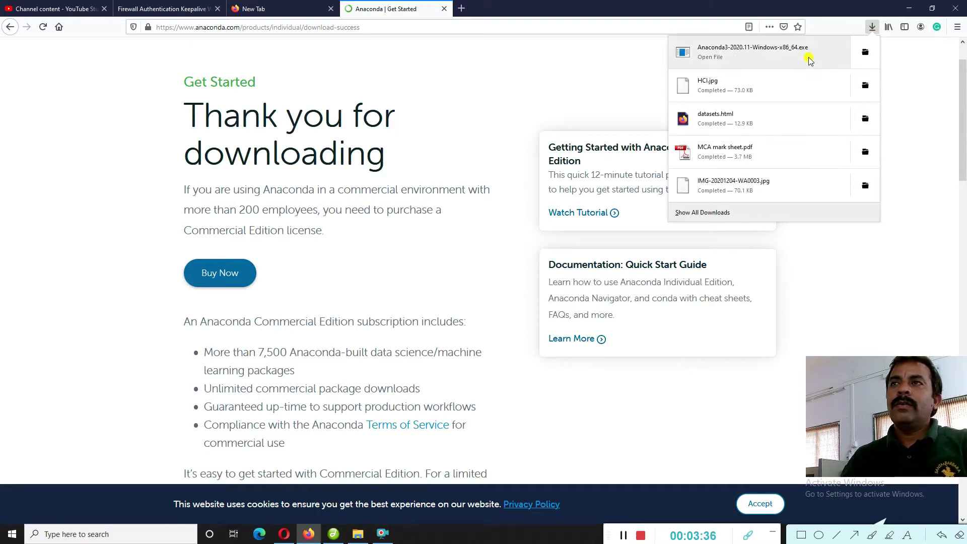
pyautogui.click(773, 52)
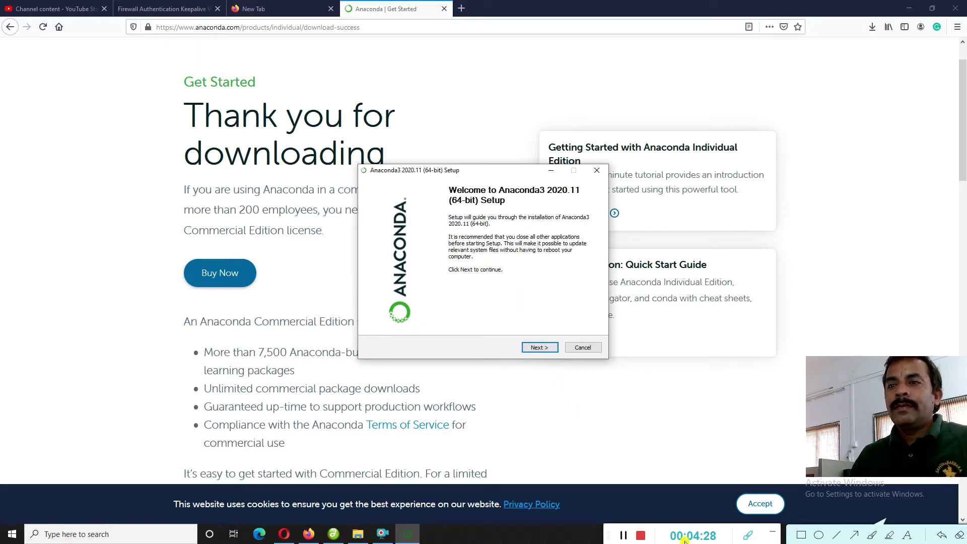
# Step: Continue past the Welcome page and accept the license agreement with I Agree
pyautogui.click(625, 536)
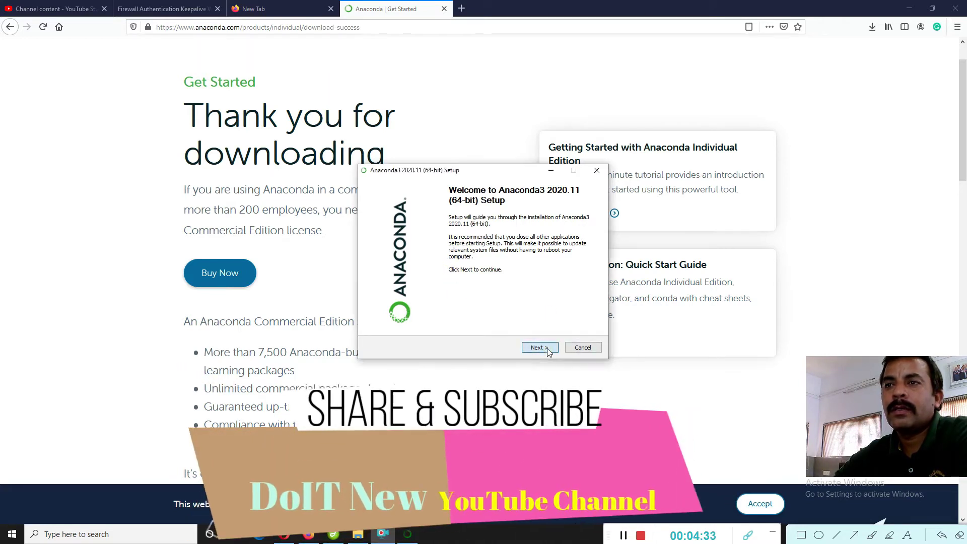
pyautogui.click(538, 347)
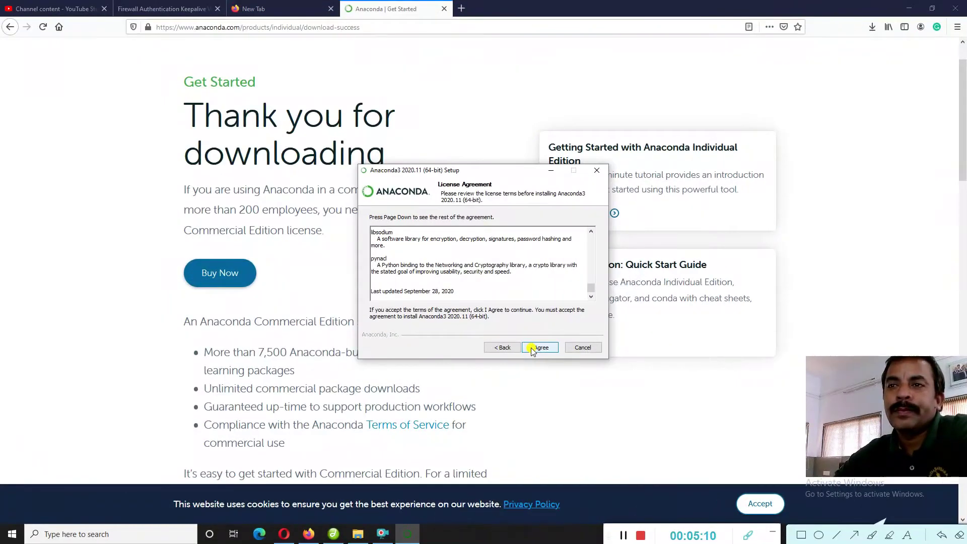
pyautogui.click(346, 327)
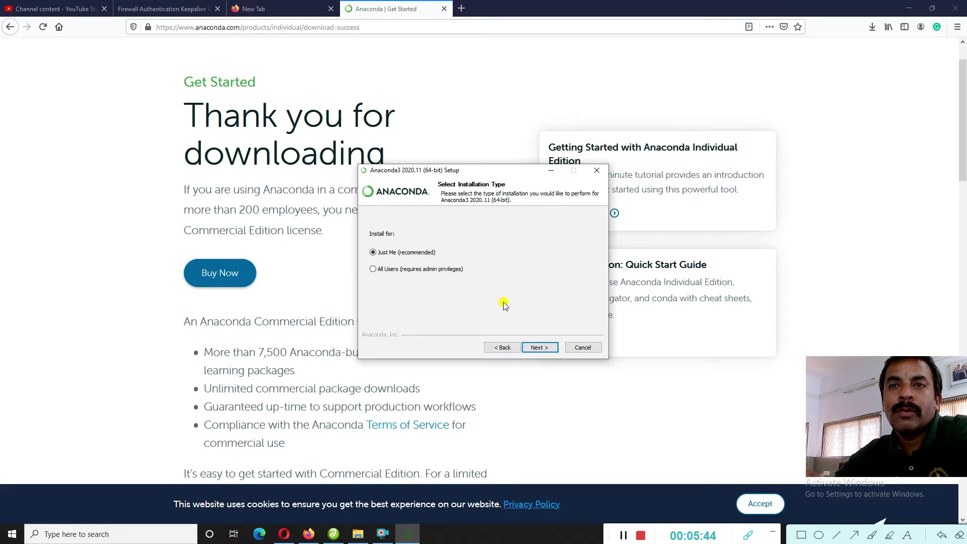
# Step: Keep 'Just Me (recommended)' as the installation type and continue
pyautogui.click(540, 349)
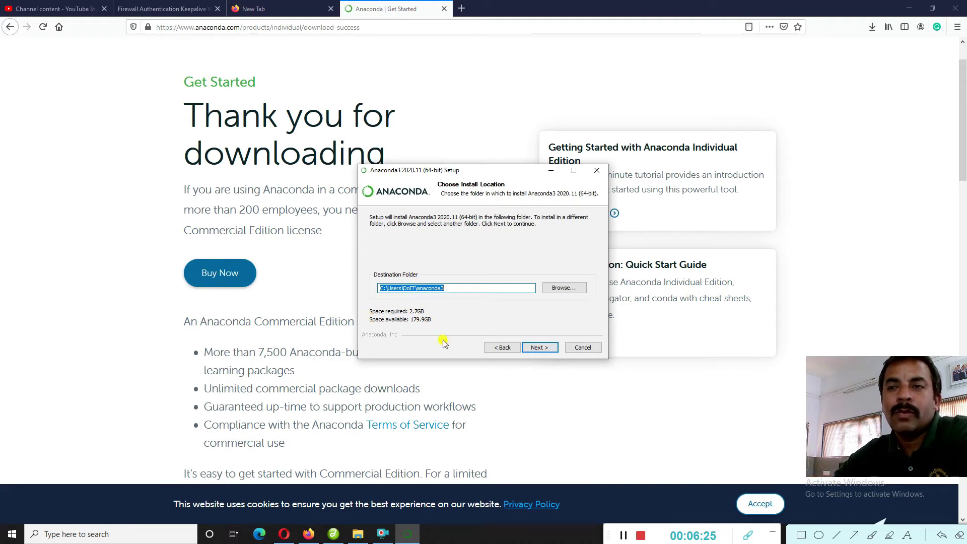
# Step: Keep the default install folder and start the installation
pyautogui.click(550, 350)
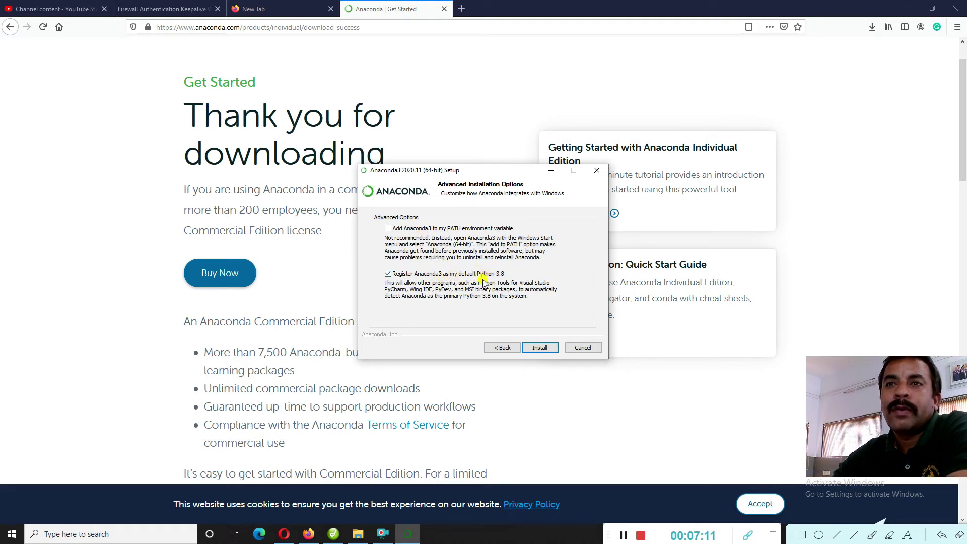
pyautogui.click(540, 347)
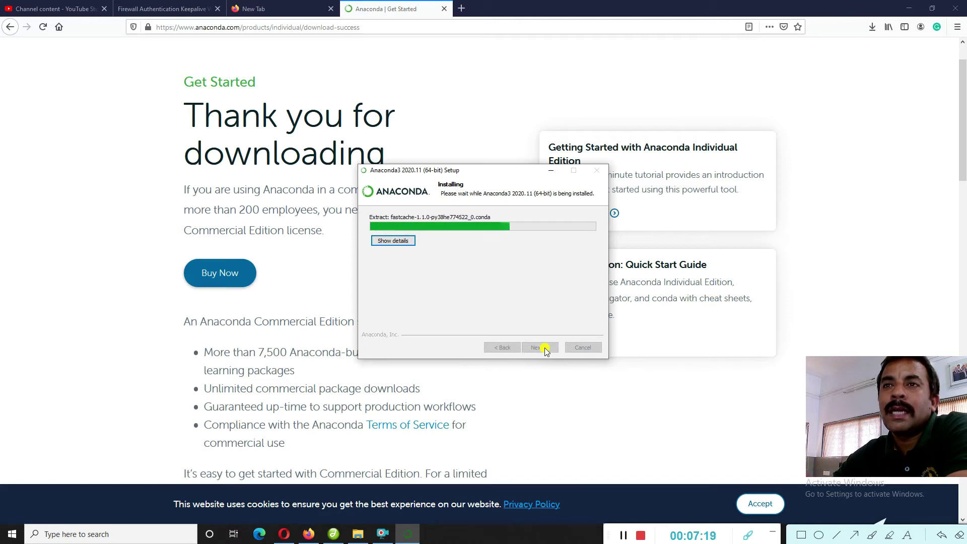
pyautogui.moveTo(503, 176); pyautogui.dragTo(559, 203)
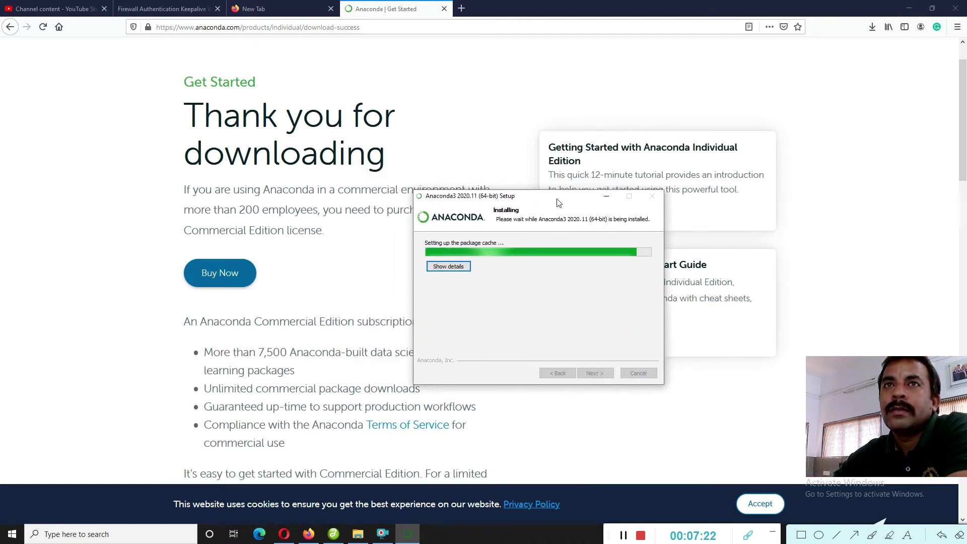
# Step: Close the empty browser tab and show the detailed installation log until installation completes
pyautogui.click(330, 13)
pyautogui.click(330, 11)
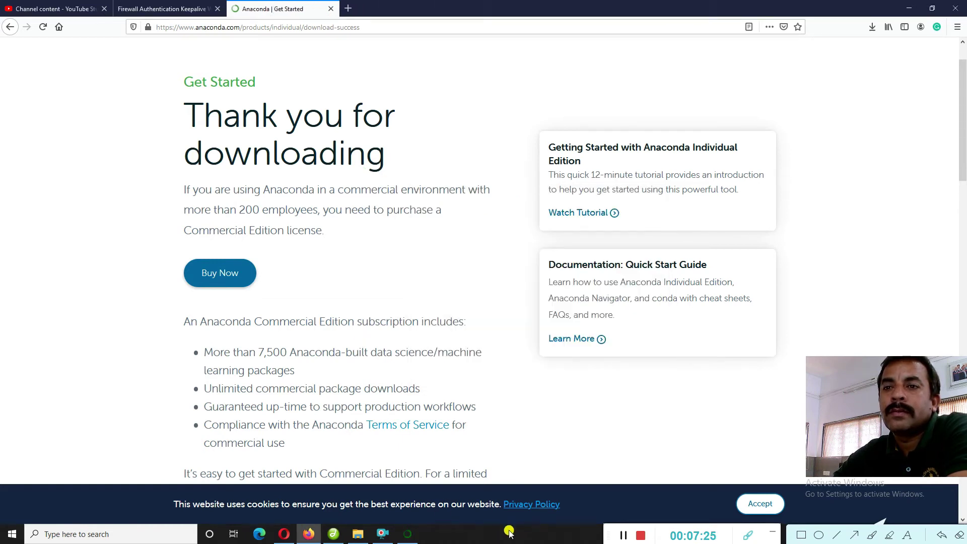
pyautogui.click(405, 534)
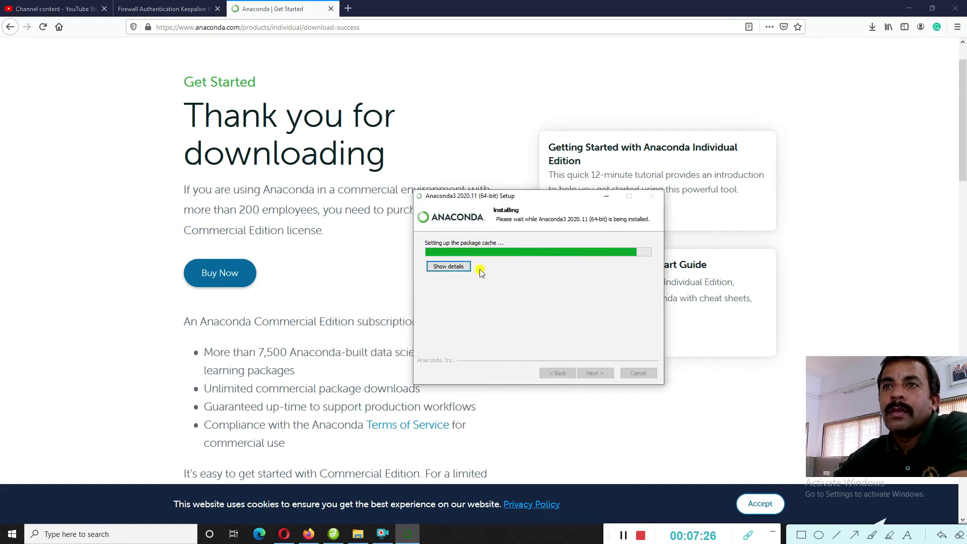
pyautogui.click(459, 268)
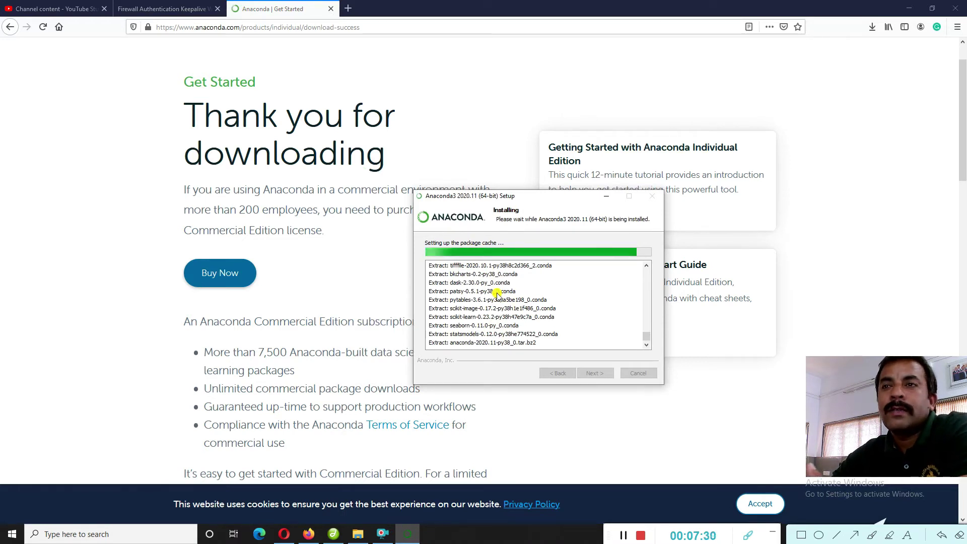
pyautogui.scroll(5, 498, 296)
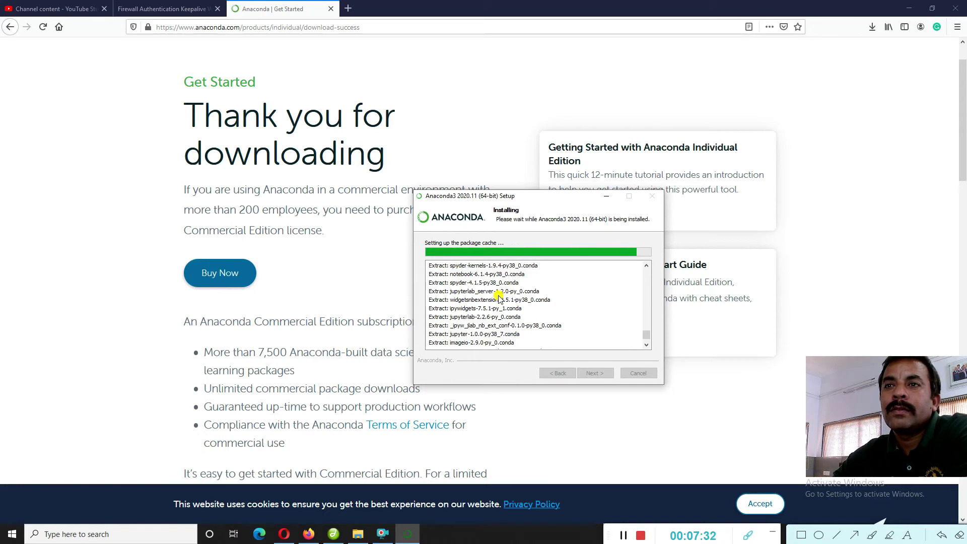
pyautogui.scroll(3, 500, 298)
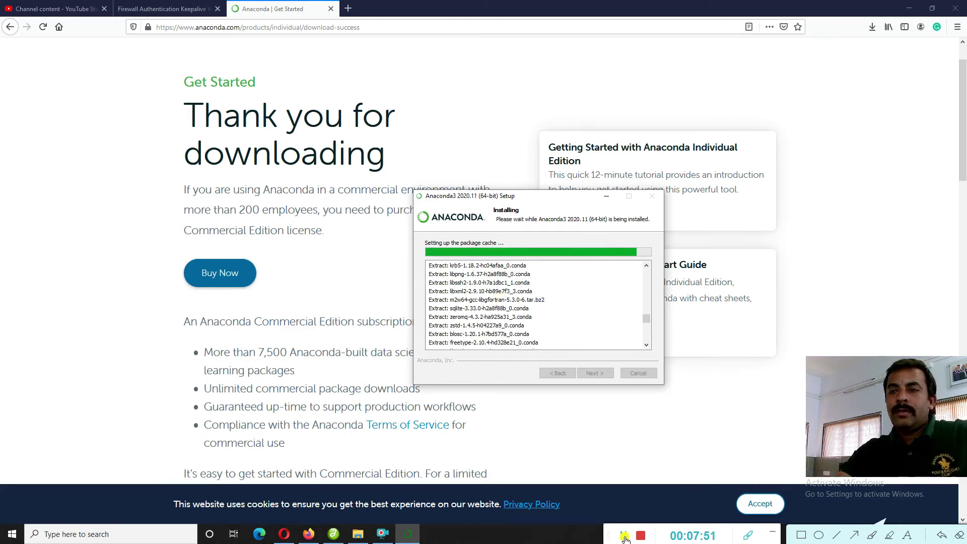
pyautogui.click(624, 536)
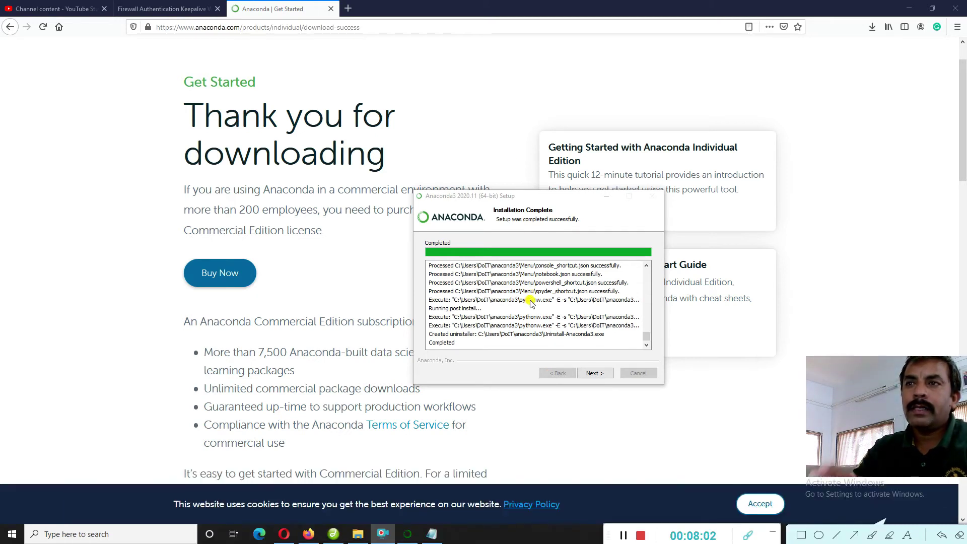
pyautogui.scroll(5, 567, 298)
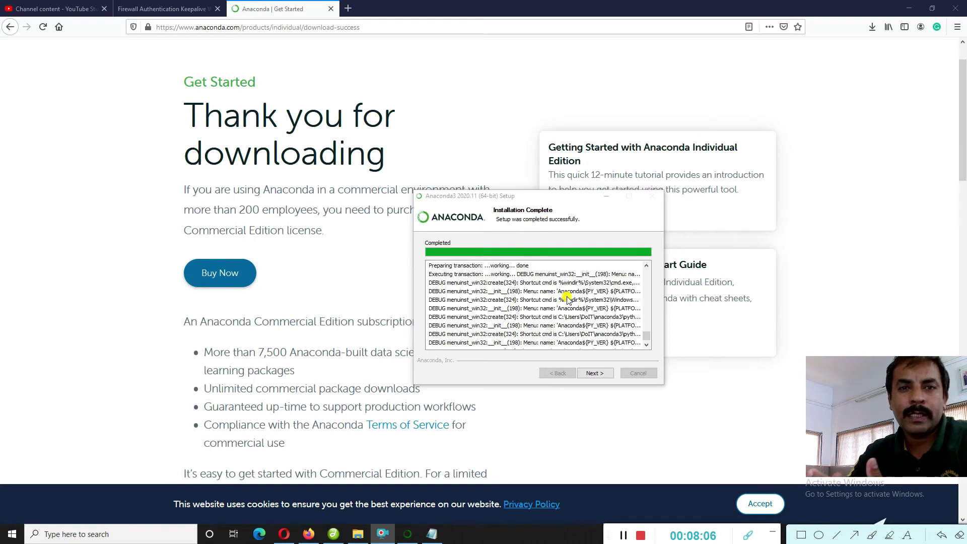
pyautogui.scroll(3, 566, 302)
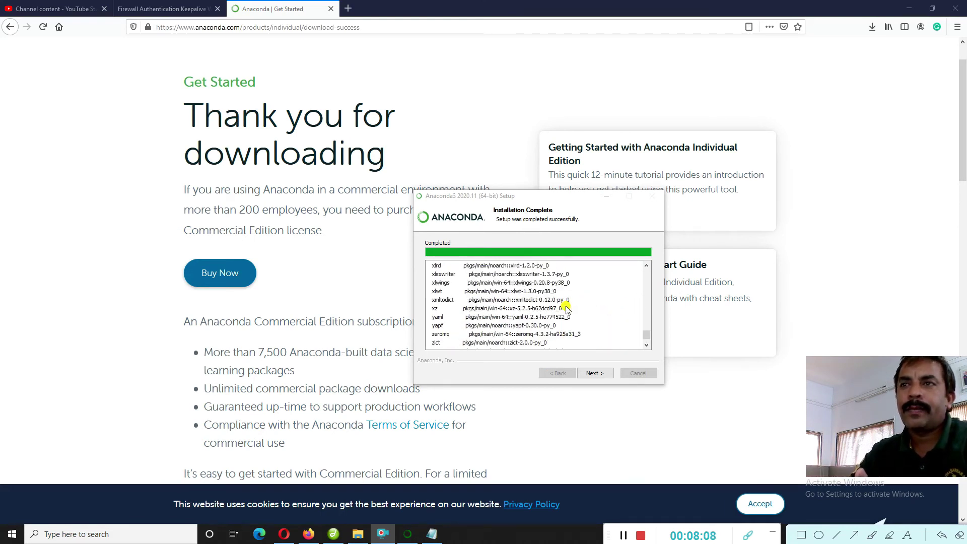
pyautogui.scroll(20, 566, 308)
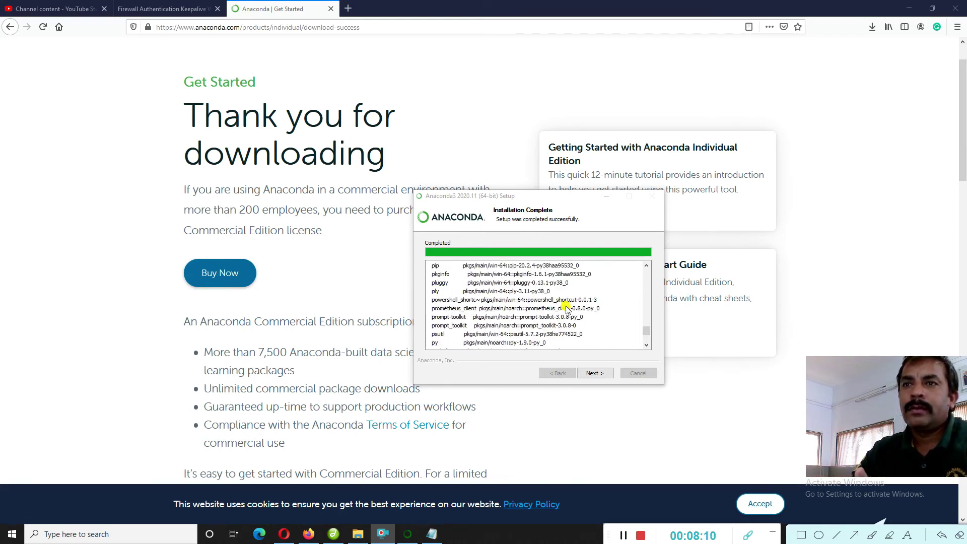
pyautogui.scroll(10, 473, 302)
pyautogui.click(647, 333)
pyautogui.moveTo(648, 332); pyautogui.dragTo(657, 272)
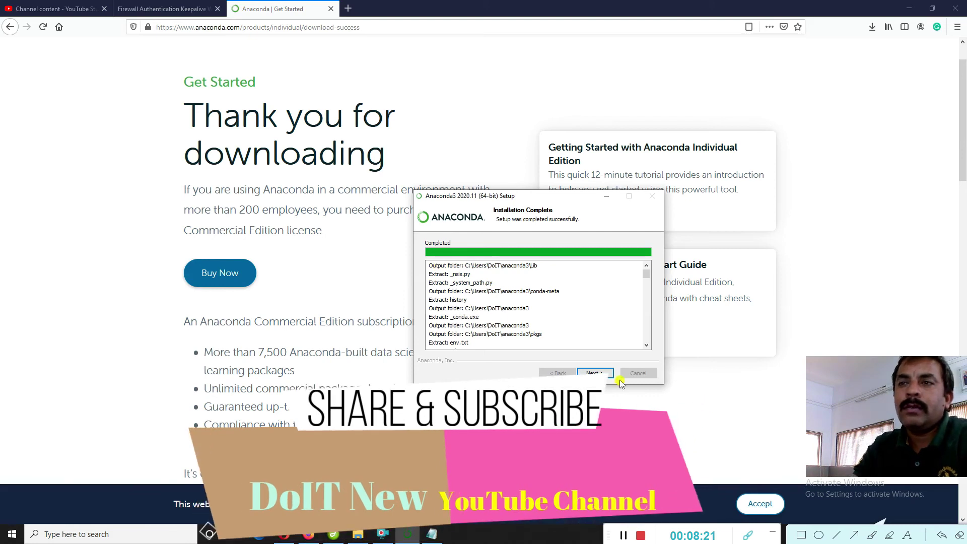
# Step: Advance to the Anaconda + JetBrains page and briefly box the PyCharm link in red
pyautogui.click(604, 374)
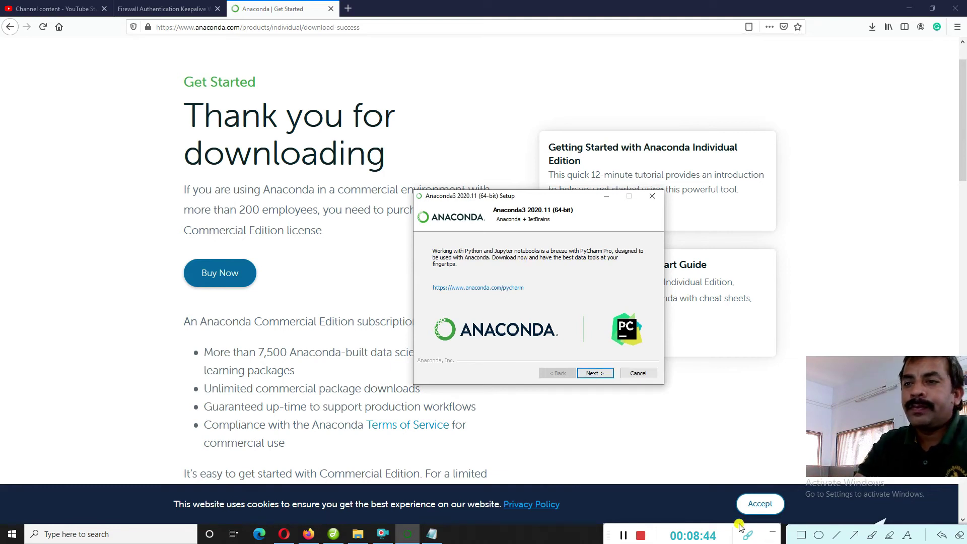
pyautogui.moveTo(428, 277); pyautogui.dragTo(545, 302)
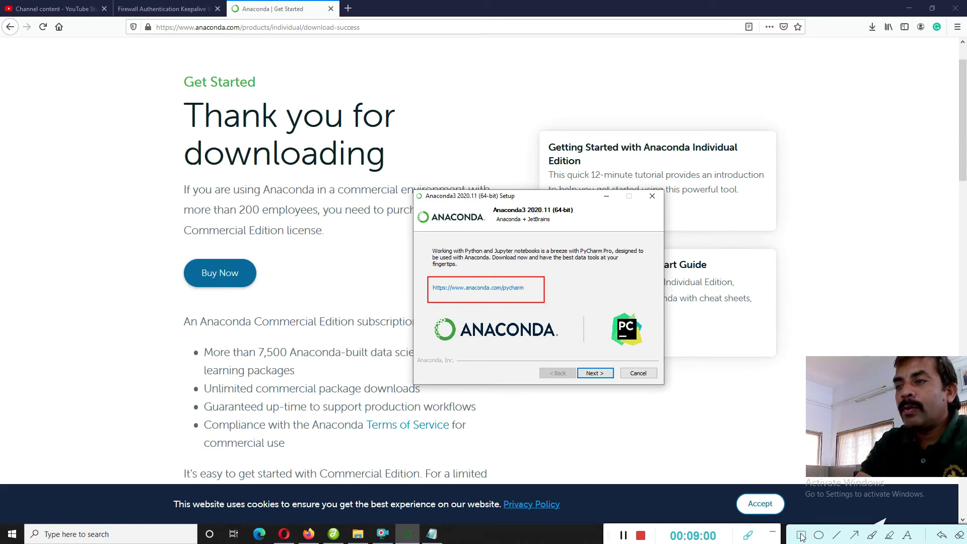
pyautogui.click(942, 536)
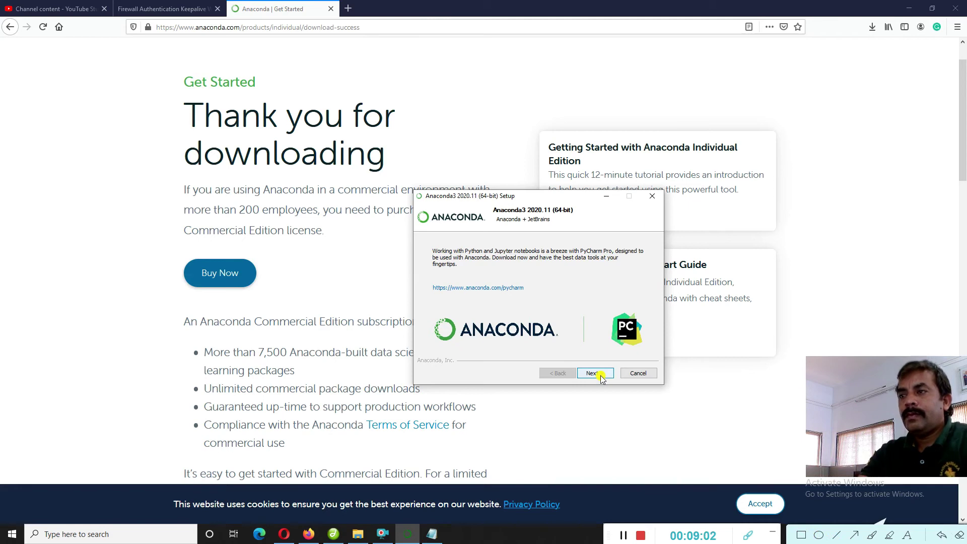
# Step: Finish the setup wizard with both tutorial checkboxes left ticked
pyautogui.click(594, 372)
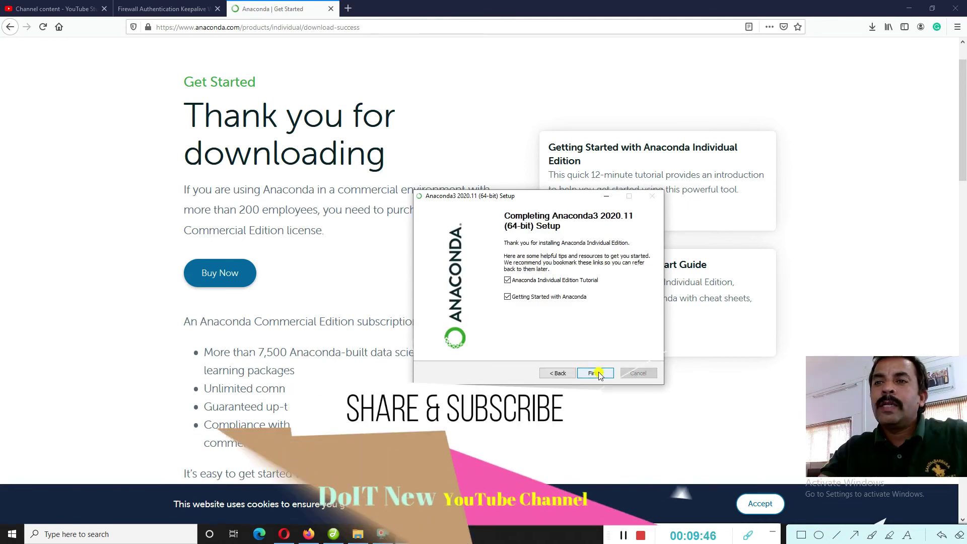
pyautogui.click(598, 374)
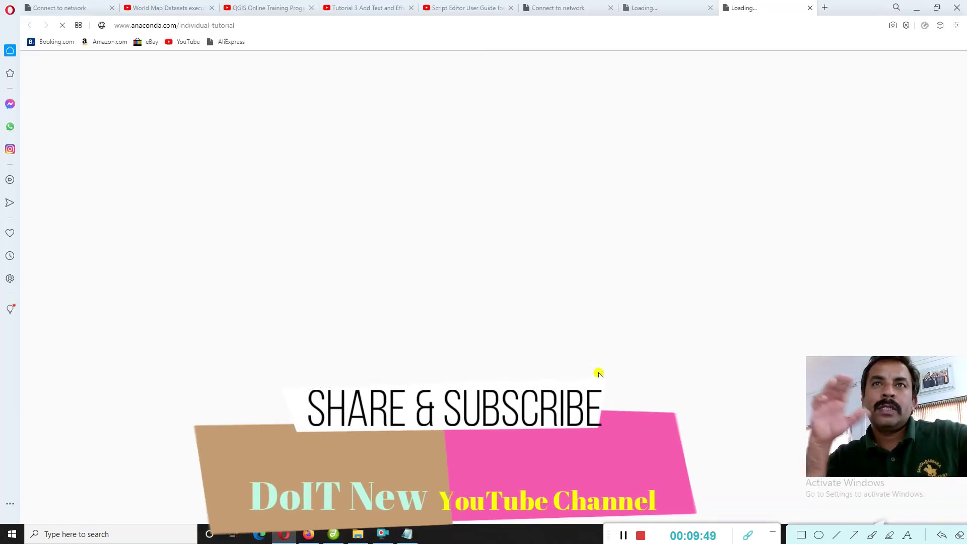
# Step: Minimize the Opera tutorial window and bring Anaconda Navigator to the front
pyautogui.click(916, 8)
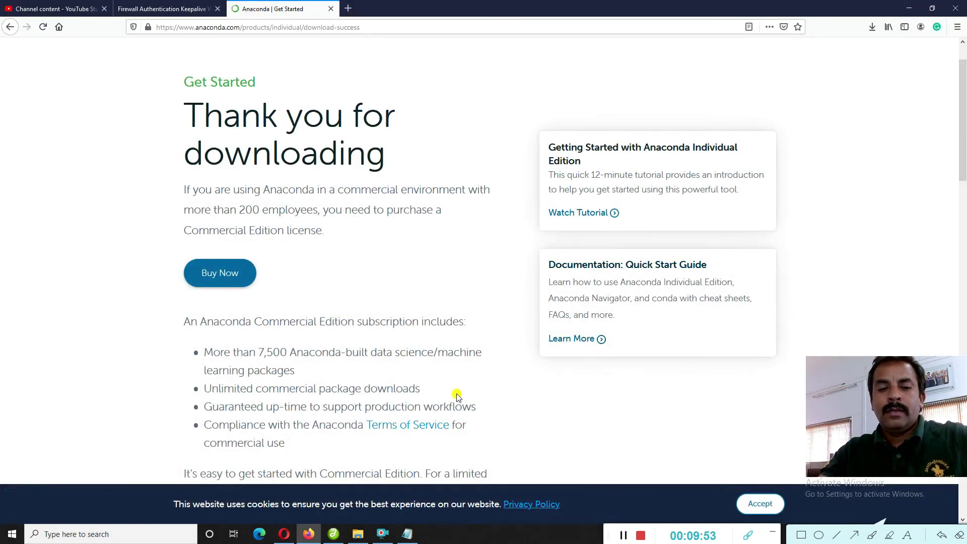
pyautogui.click(620, 535)
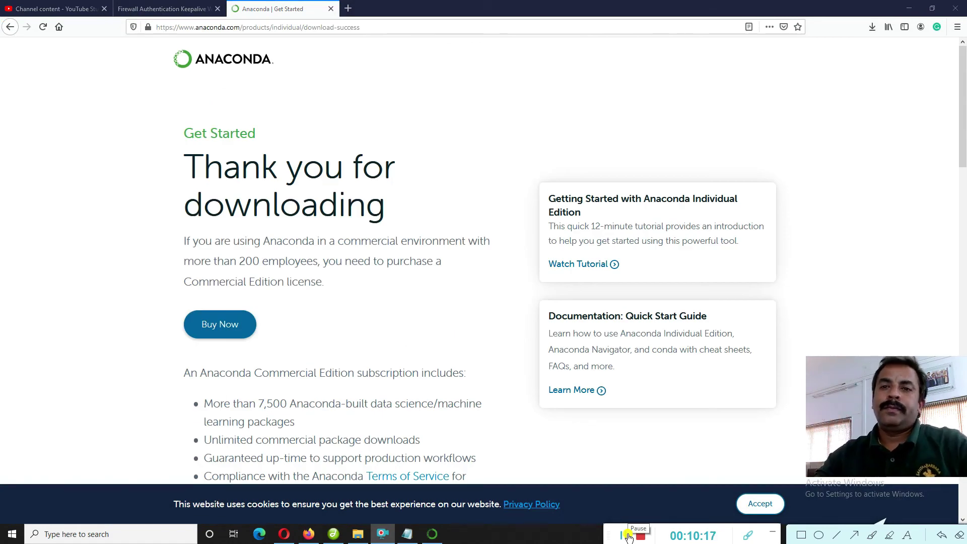
pyautogui.click(434, 535)
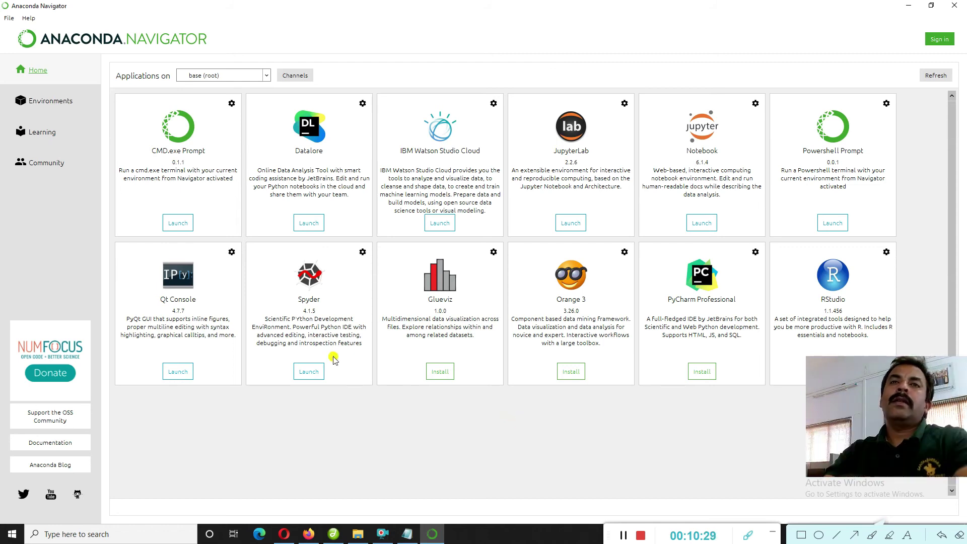
# Step: Draw red boxes around CMD.exe Prompt, Datalore, IBM Watson Studio Cloud, JupyterLab, Notebook, RStudio, Qt Console, Spyder, Glueviz and Orange 3
pyautogui.moveTo(134, 108); pyautogui.dragTo(223, 202)
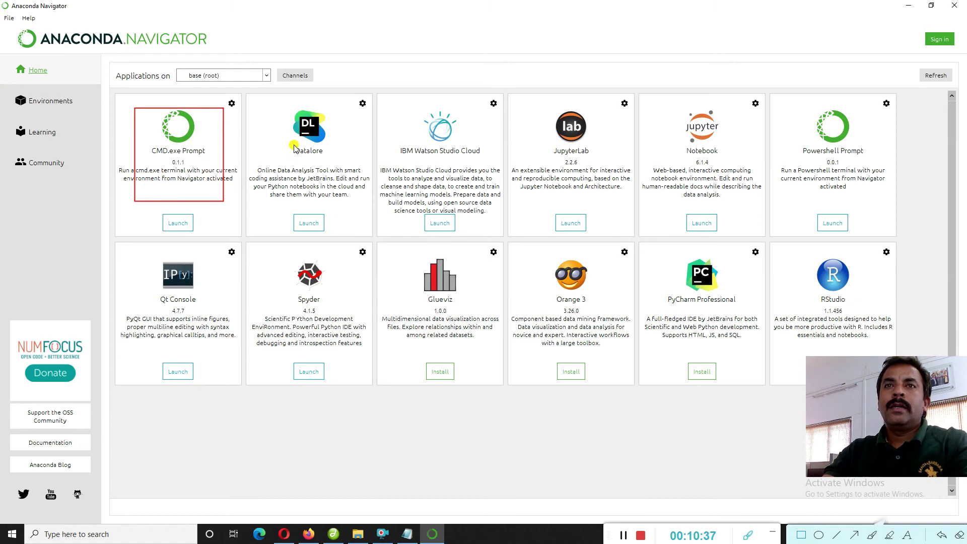
pyautogui.moveTo(263, 111)
pyautogui.mouseDown()
pyautogui.moveTo(343, 202)
pyautogui.moveTo(359, 204)
pyautogui.mouseUp()
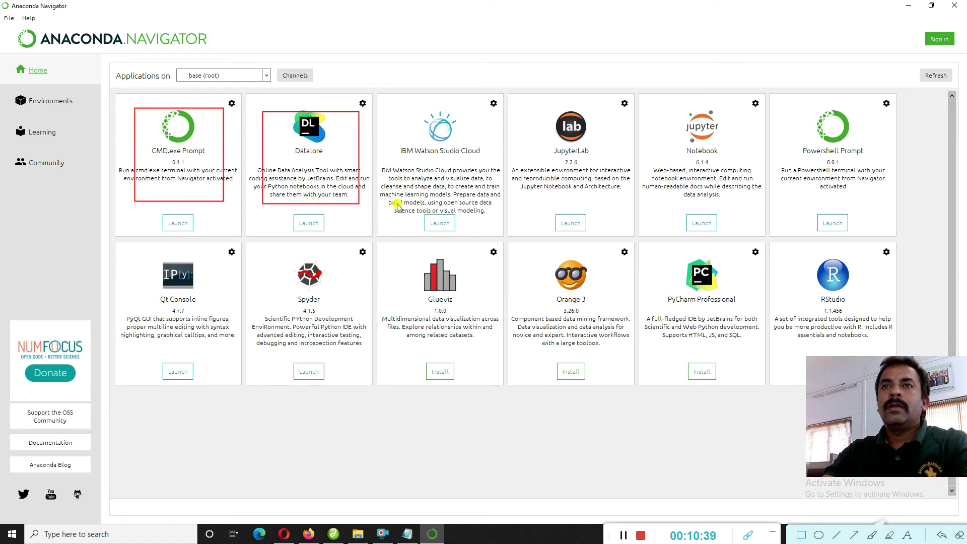
pyautogui.moveTo(381, 111)
pyautogui.mouseDown()
pyautogui.moveTo(401, 159)
pyautogui.moveTo(489, 171)
pyautogui.mouseUp()
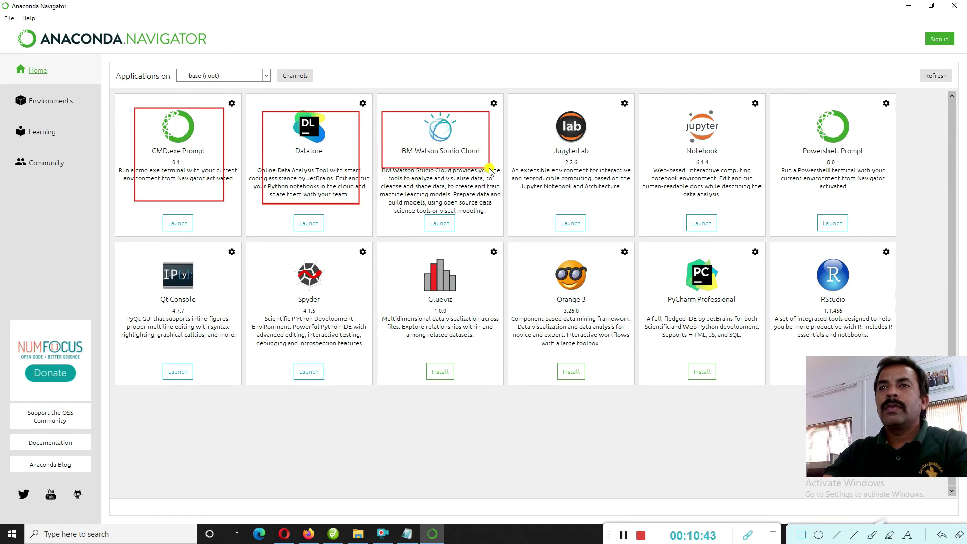
pyautogui.moveTo(522, 107)
pyautogui.mouseDown()
pyautogui.moveTo(607, 174)
pyautogui.moveTo(613, 167)
pyautogui.mouseUp()
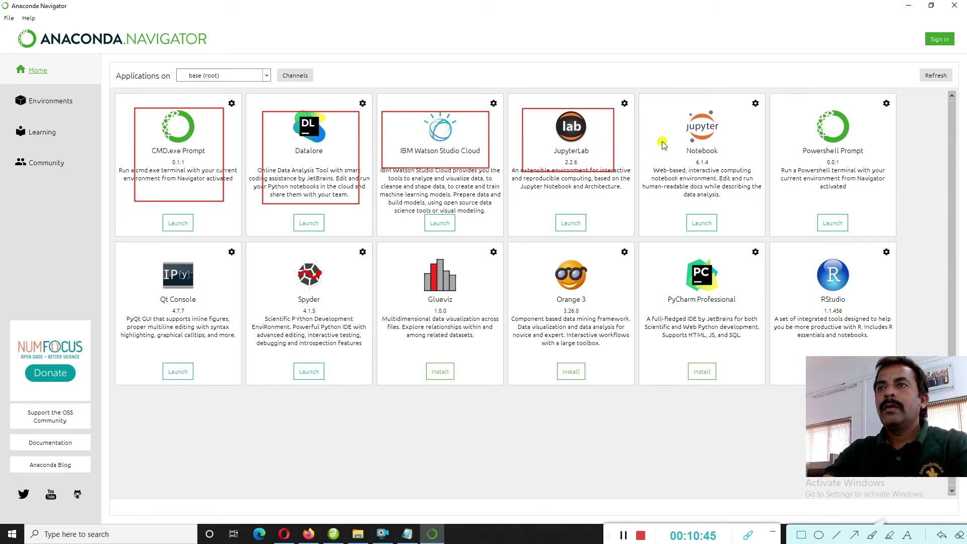
pyautogui.moveTo(657, 114)
pyautogui.mouseDown()
pyautogui.moveTo(718, 181)
pyautogui.moveTo(741, 180)
pyautogui.mouseUp()
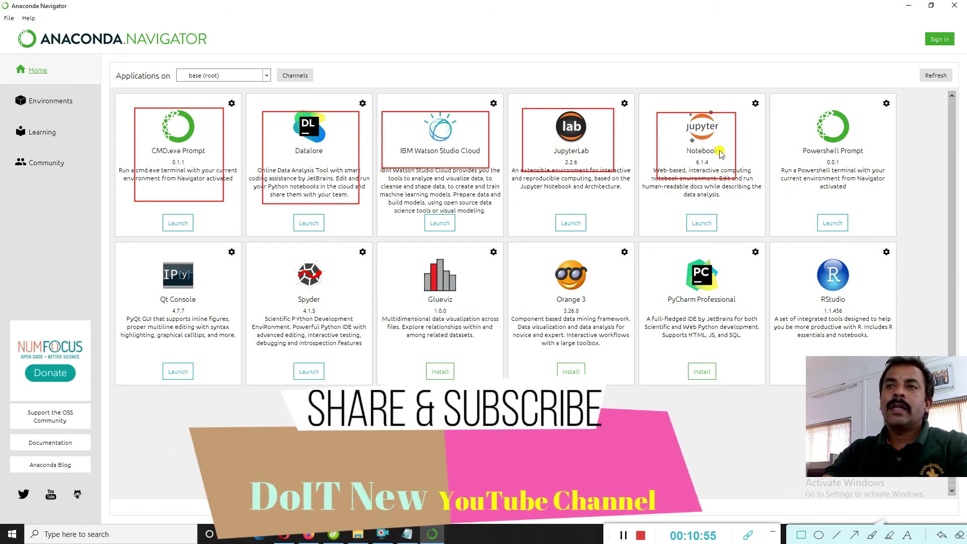
pyautogui.moveTo(798, 248); pyautogui.dragTo(892, 323)
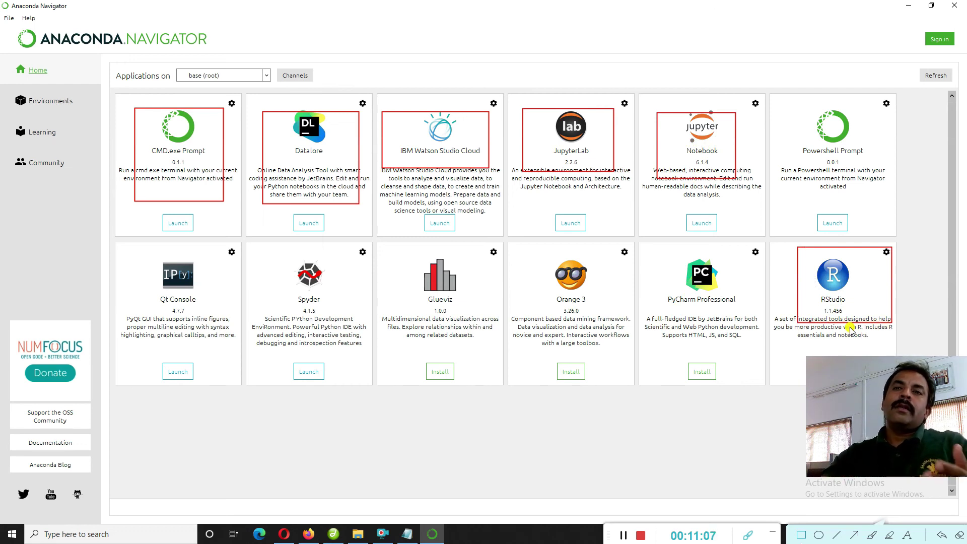
pyautogui.moveTo(147, 263); pyautogui.dragTo(224, 320)
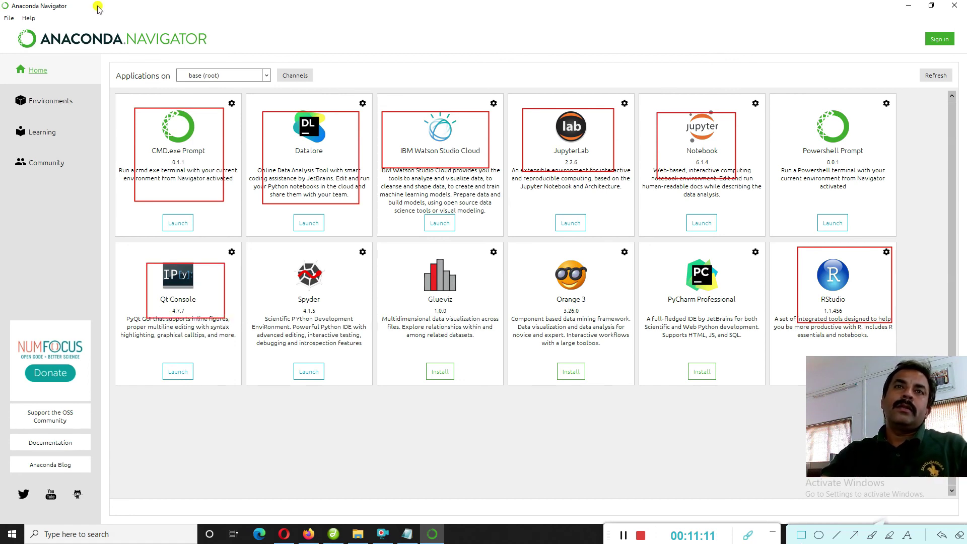
pyautogui.moveTo(271, 254); pyautogui.dragTo(357, 320)
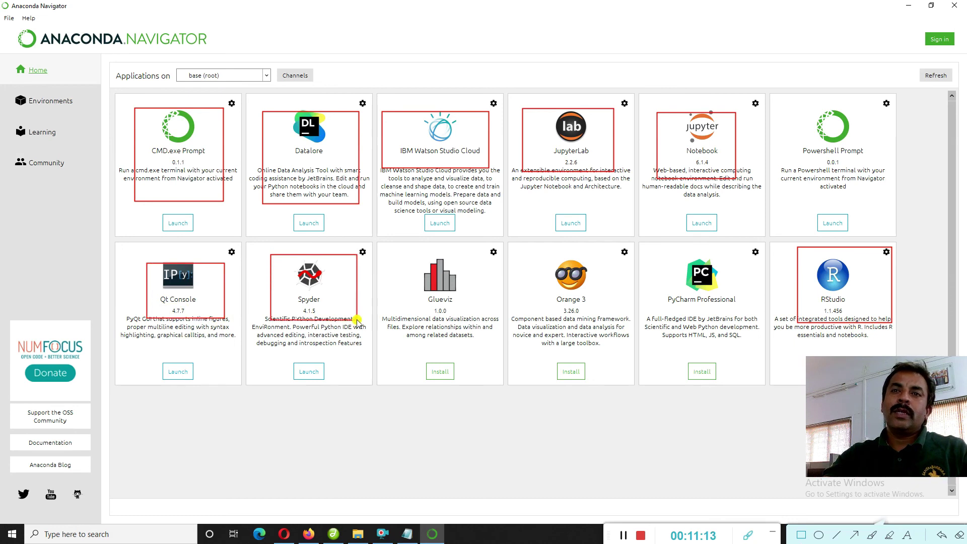
pyautogui.moveTo(406, 258); pyautogui.dragTo(481, 315)
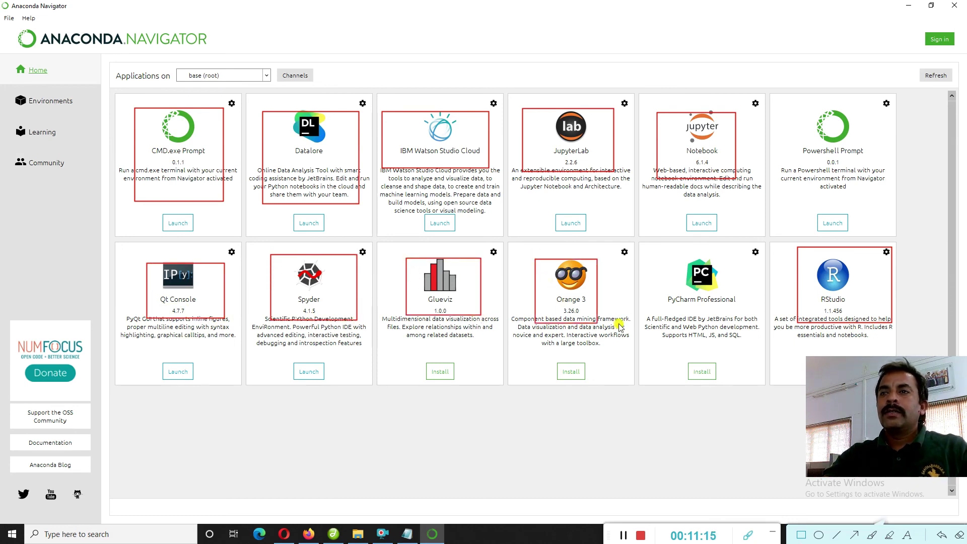